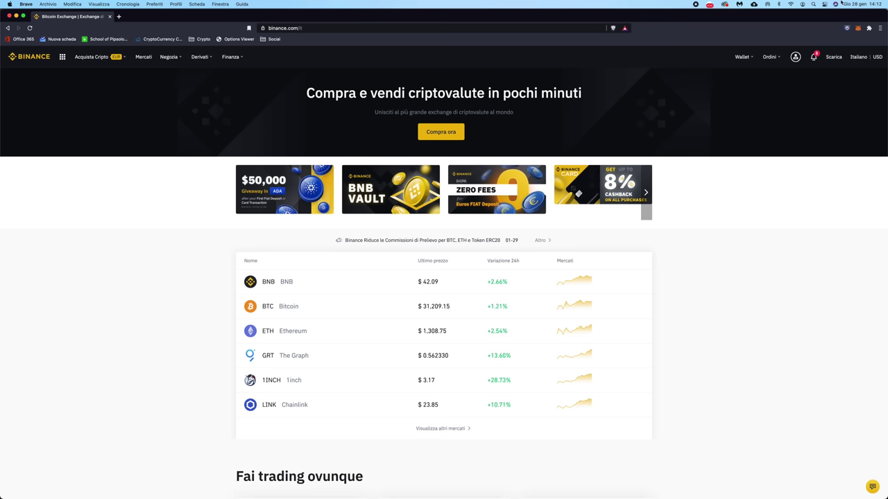
Open the account's security settings and review the SMS and Google authentication options
mouse_move(798, 59)
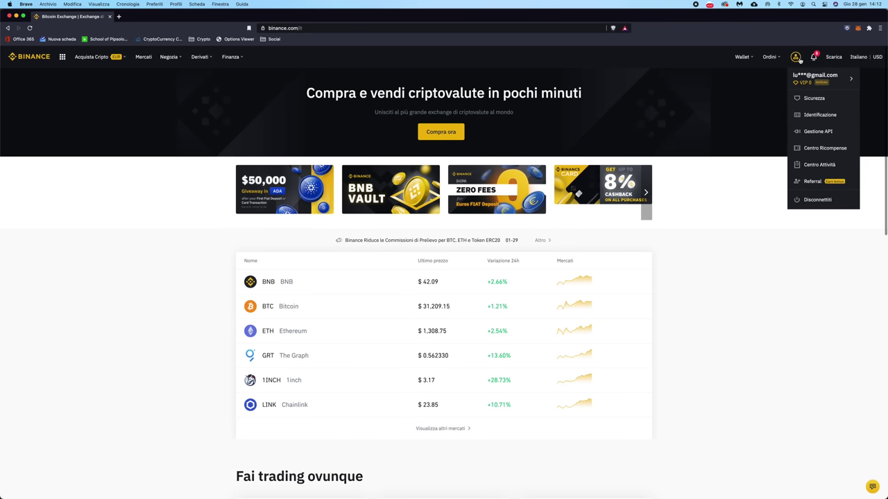
click(811, 99)
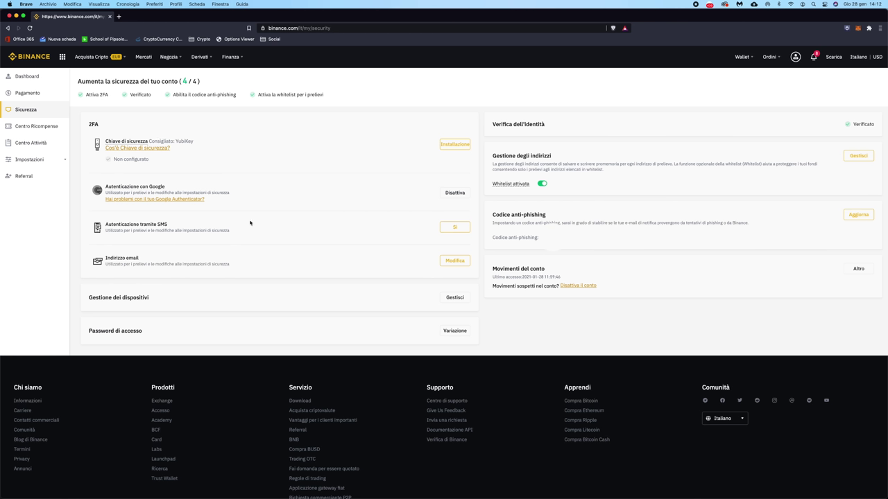
drag(107, 223, 180, 232)
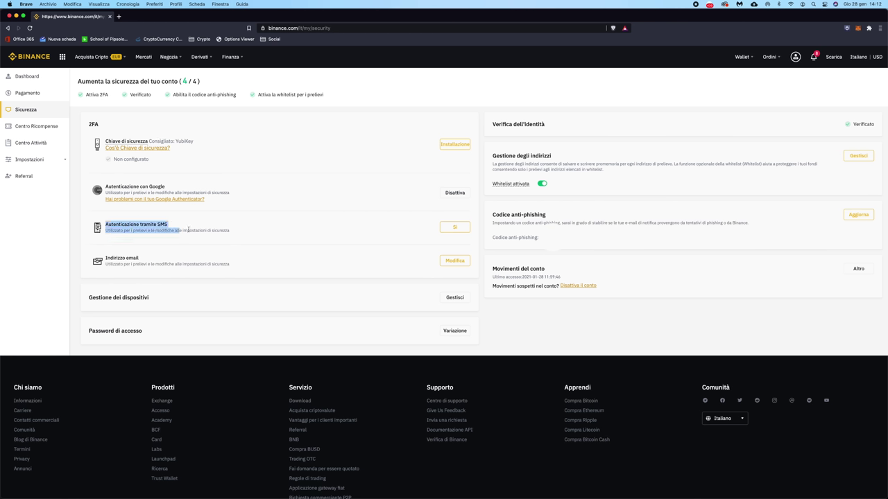
click(200, 230)
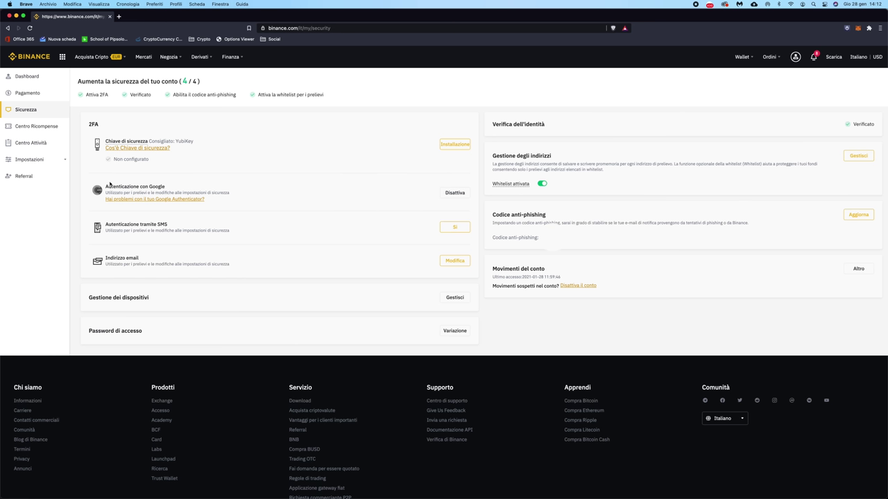
drag(106, 186, 174, 189)
click(174, 189)
mouse_move(106, 141)
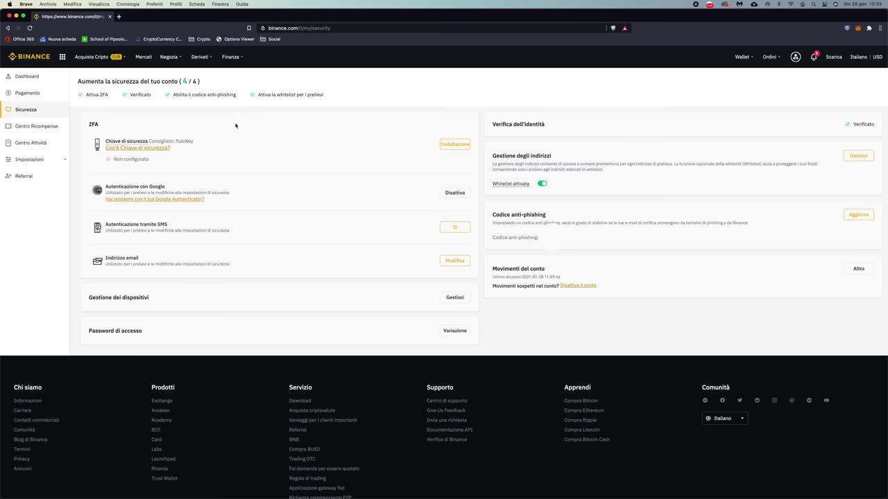
Open the EUR bank deposit page for buying crypto and check the list of deposit currencies
mouse_move(91, 57)
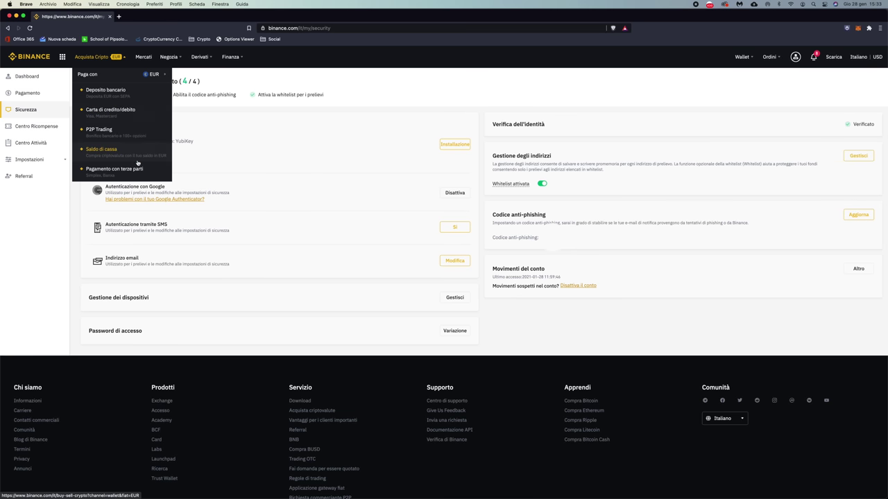
click(139, 102)
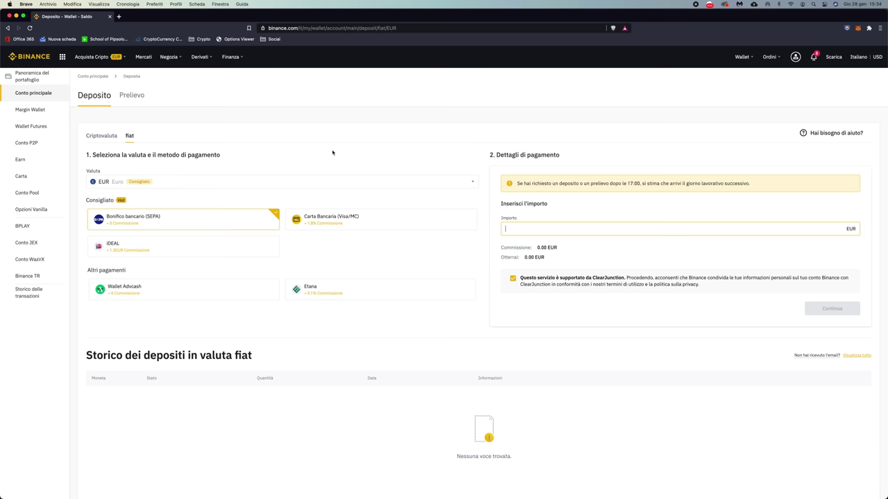
click(165, 182)
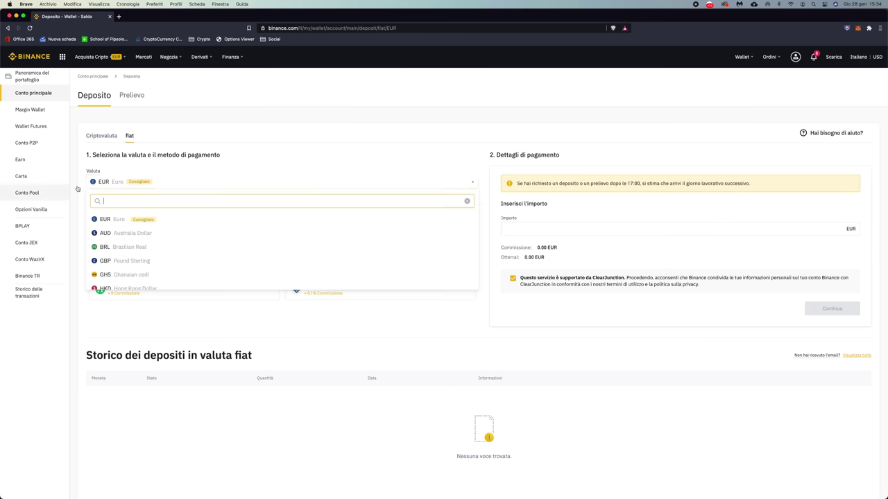
click(160, 188)
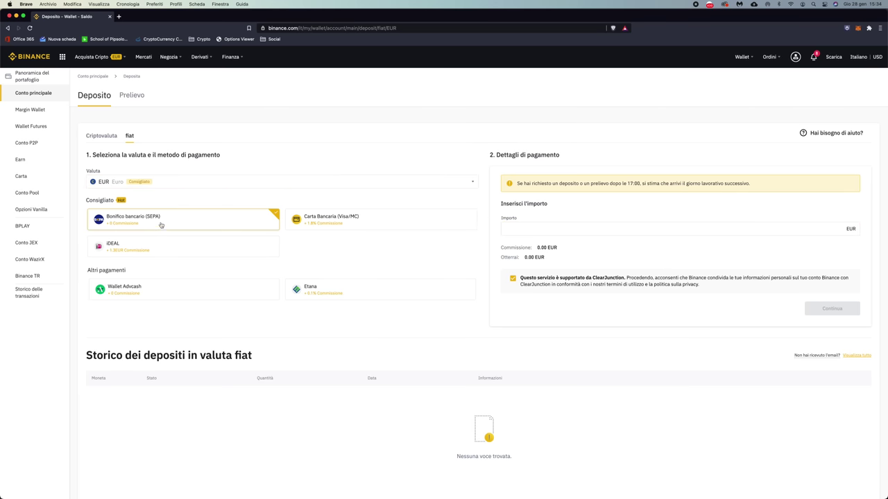
Set the SEPA bank transfer deposit amount to 1000 EUR, continue, and accept the important notes on account holder and beneficiary
click(747, 233)
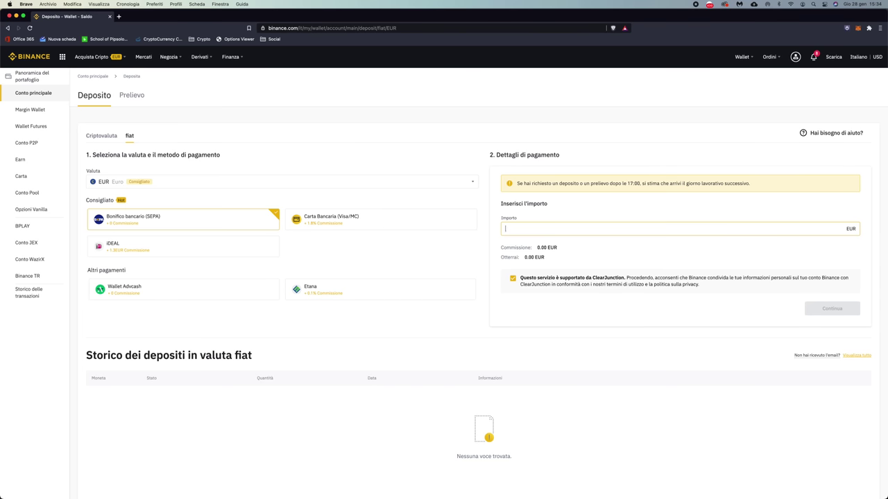
text(1000)
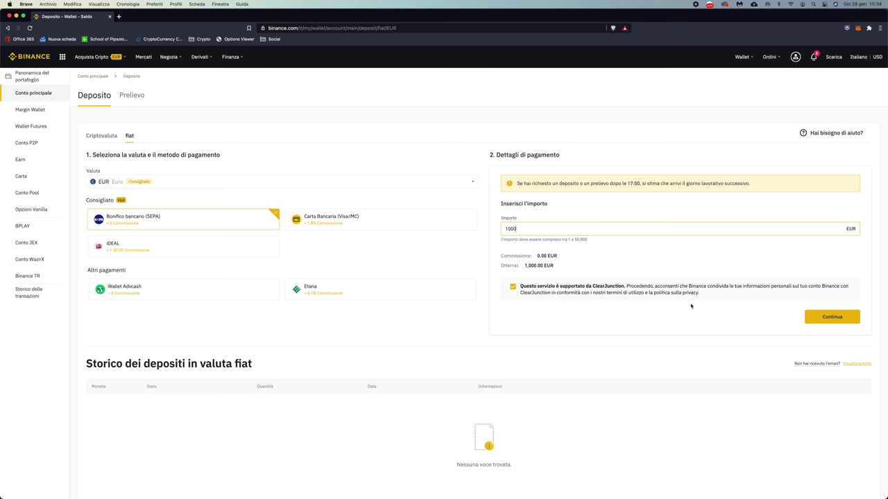
click(832, 316)
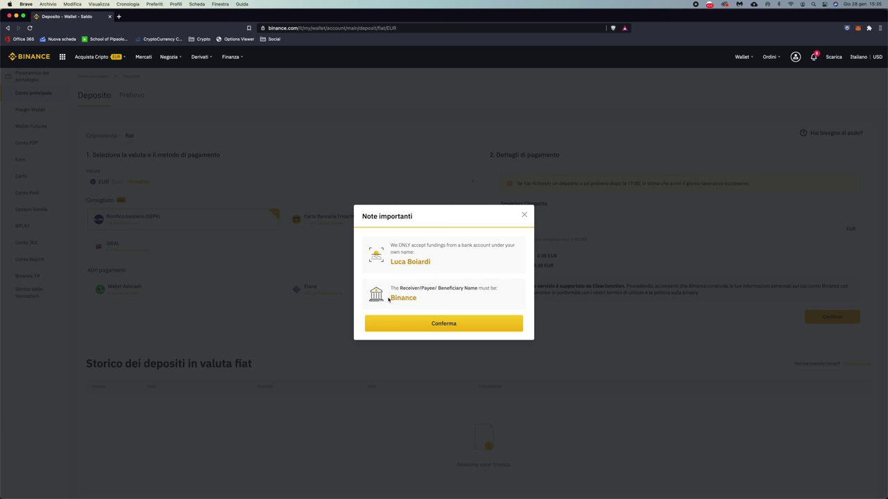
drag(390, 298, 415, 297)
click(417, 300)
click(444, 326)
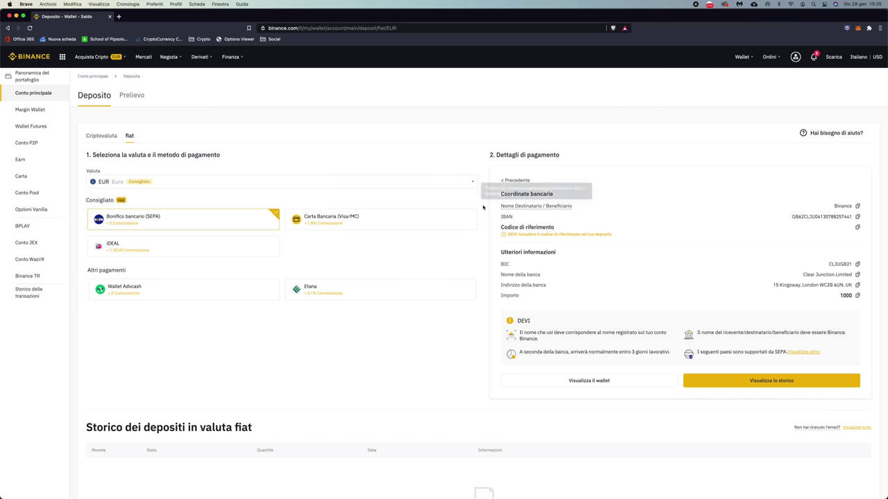
Examine the beneficiary name and IBAN in the bank transfer details
double_click(839, 206)
click(791, 220)
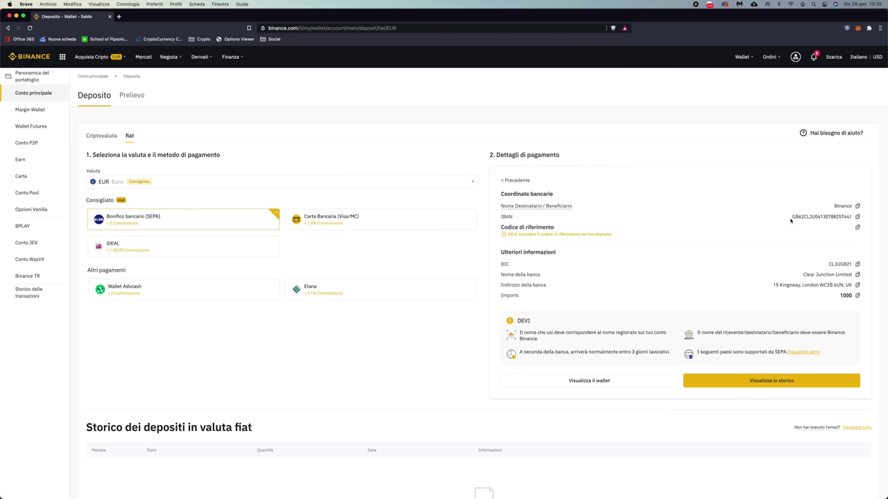
drag(791, 217, 852, 217)
click(846, 216)
Open the credit/debit card purchase page and enter 500 EUR as the amount to spend on BTC
mouse_move(103, 61)
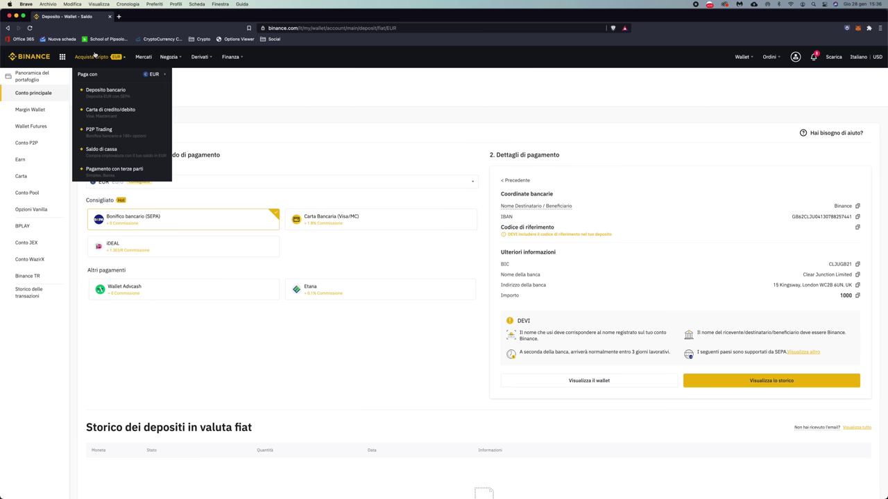
click(112, 111)
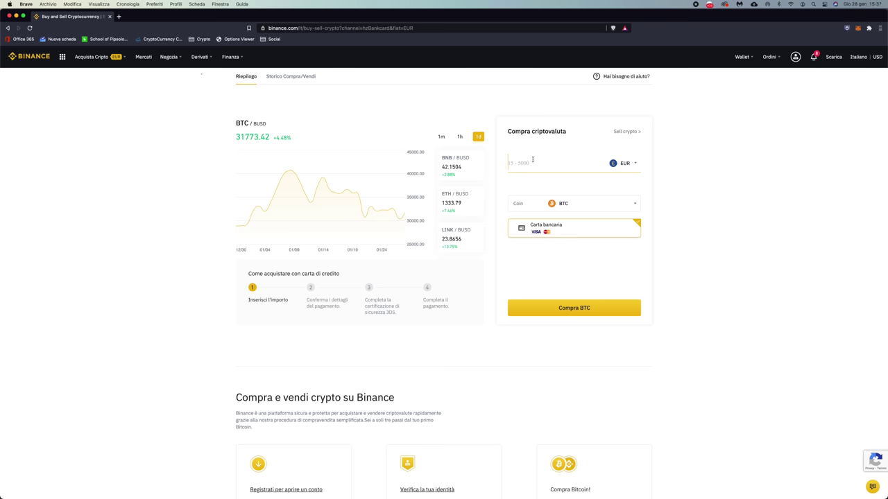
text(1000)
key(BackSpace)
key(BackSpace)
key(BackSpace)
key(BackSpace)
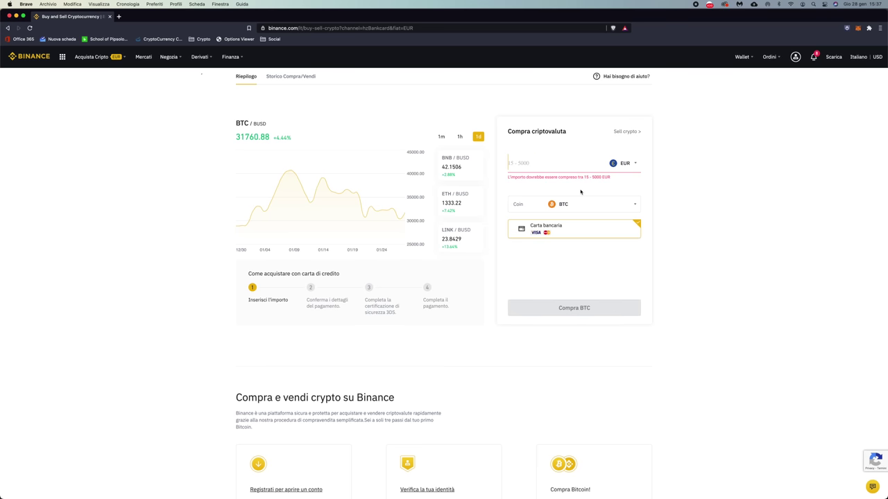
text(500)
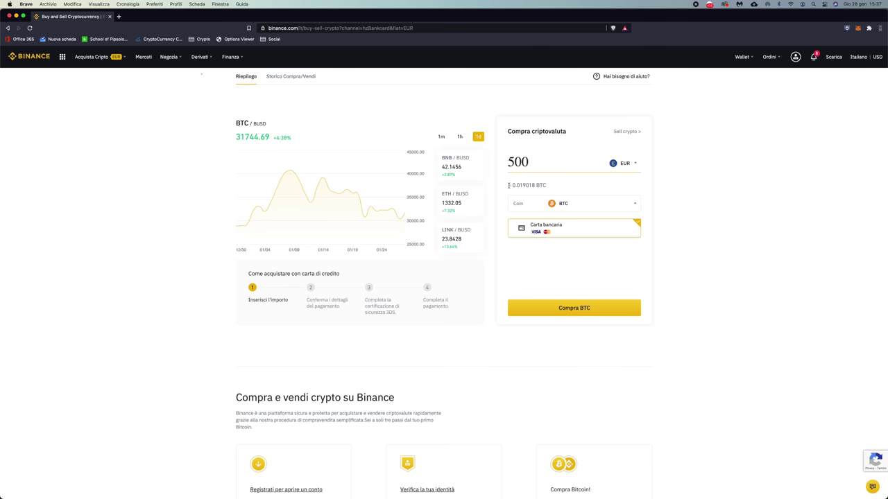
Browse the list of coins that can be bought by bank card
scroll(554, 186, down, 1)
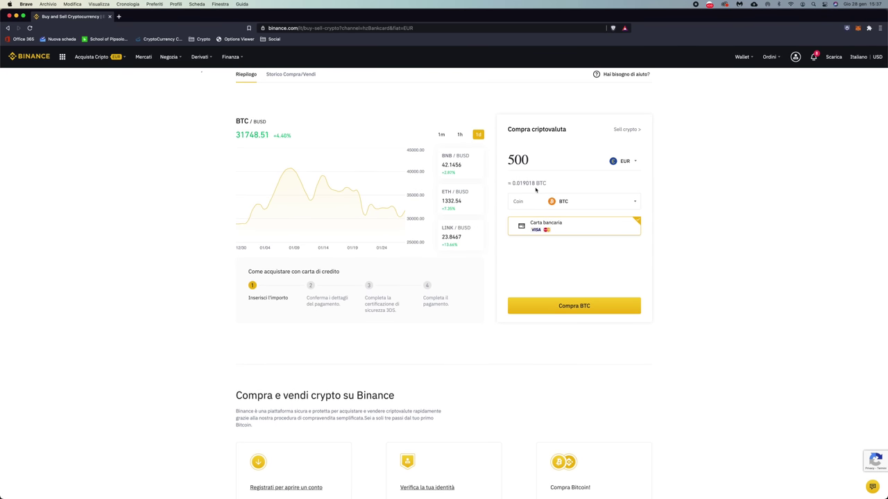
click(628, 201)
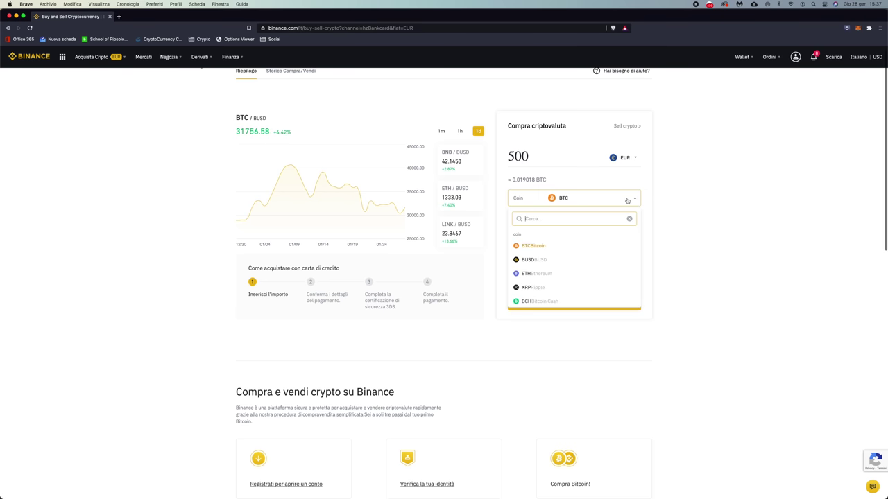
scroll(580, 269, down, 5)
scroll(579, 269, up, 5)
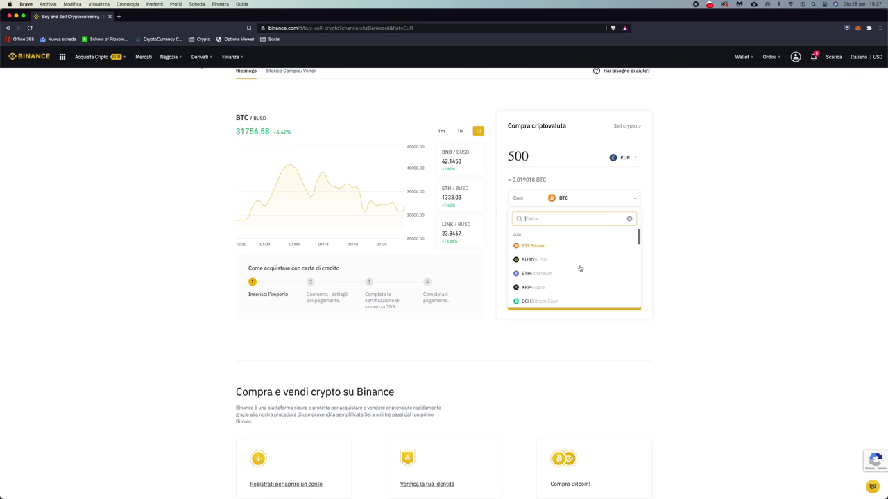
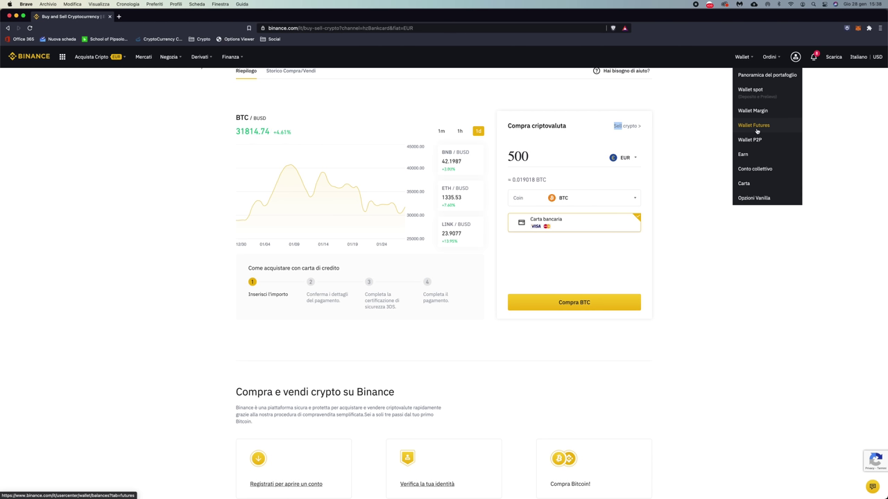
Open the spot wallet and look through its fiat and cryptocurrency balances
click(745, 94)
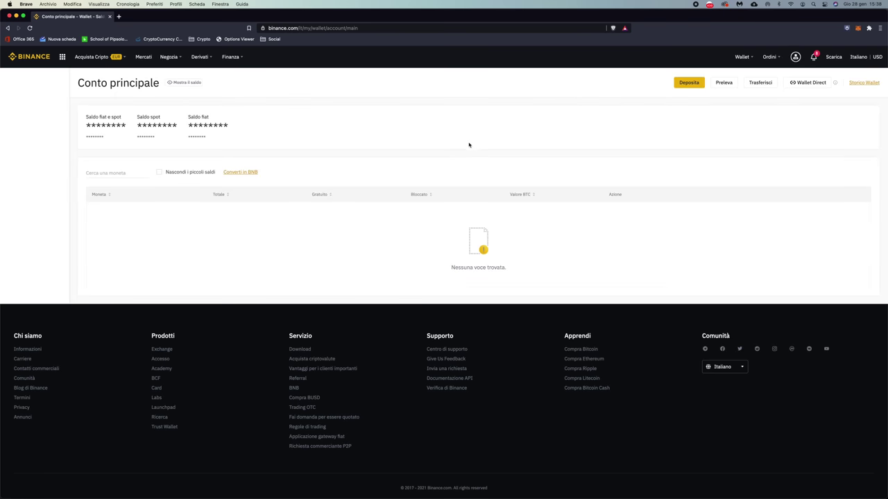
scroll(380, 342, down, 3)
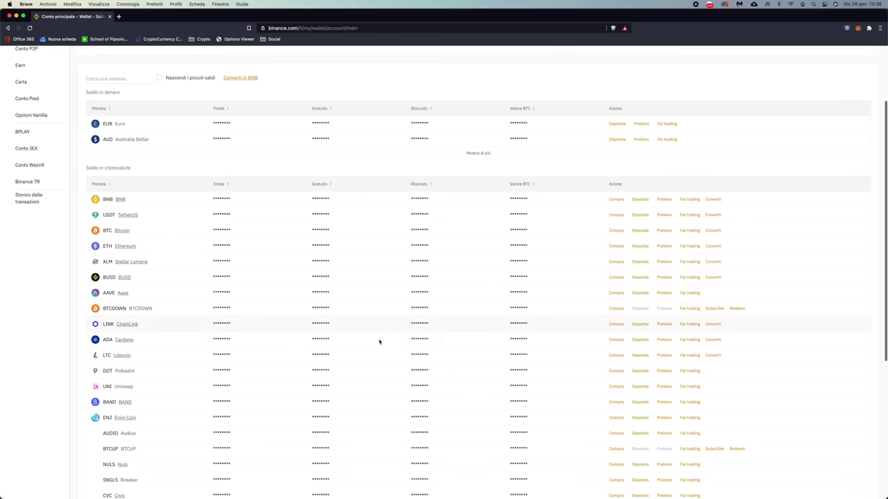
scroll(380, 341, down, 10)
scroll(380, 339, up, 12)
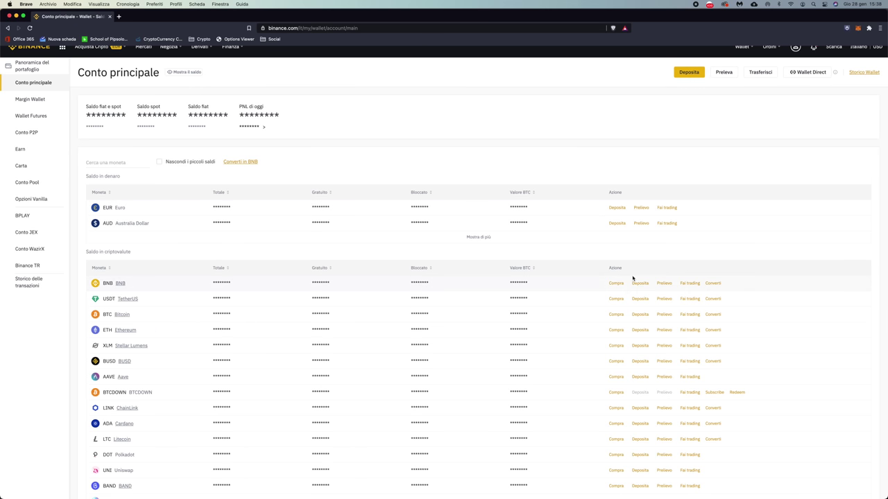
Open the deposit page for Bitcoin from the spot wallet and read the explanation of the deposit network
scroll(634, 279, down, 2)
scroll(633, 279, down, 1)
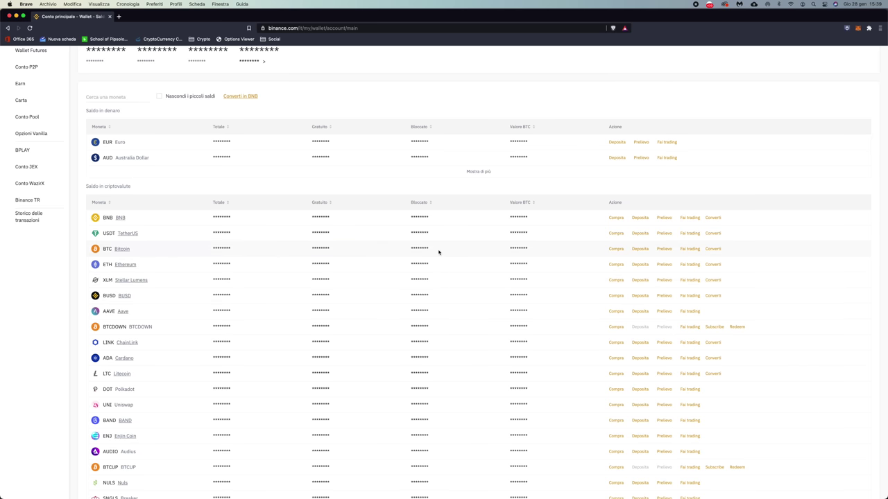
click(638, 249)
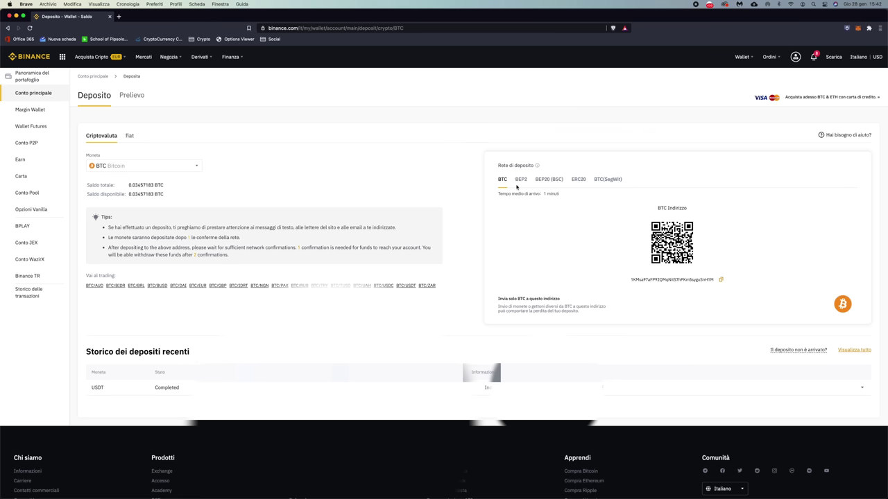
mouse_move(536, 165)
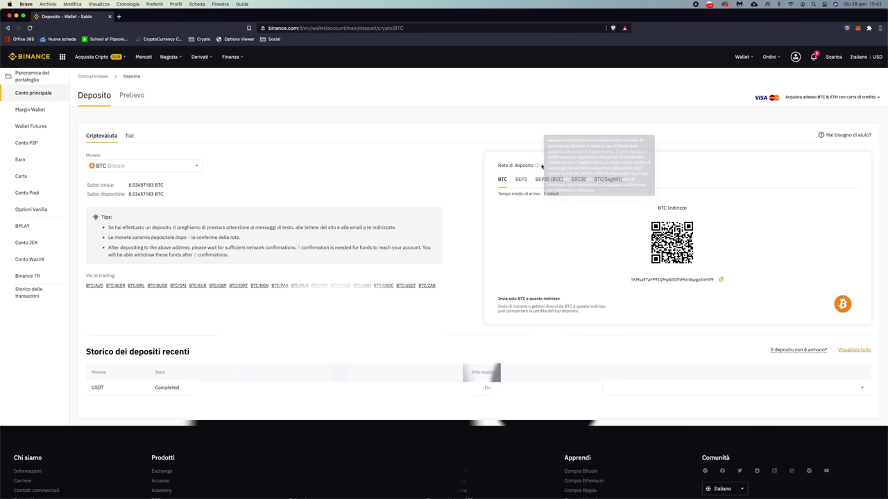
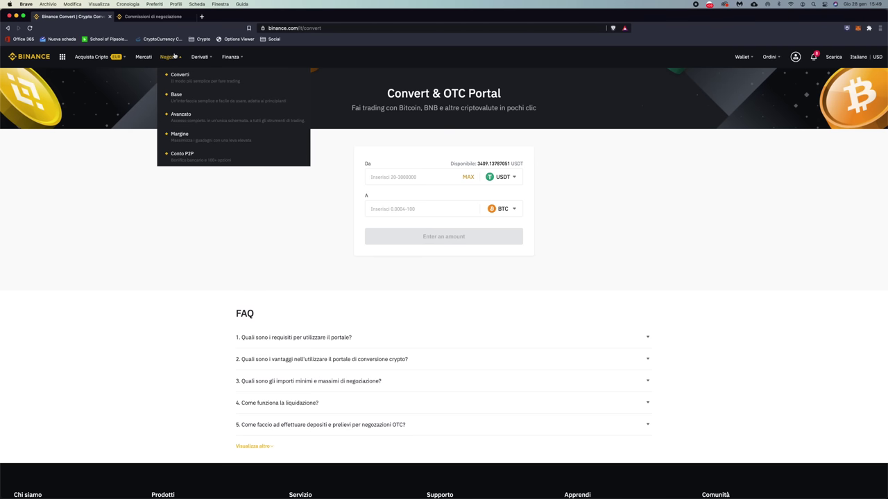
Set the source currency to EUR in the Convert & OTC Portal, searching the currency list for "eur"
mouse_move(181, 58)
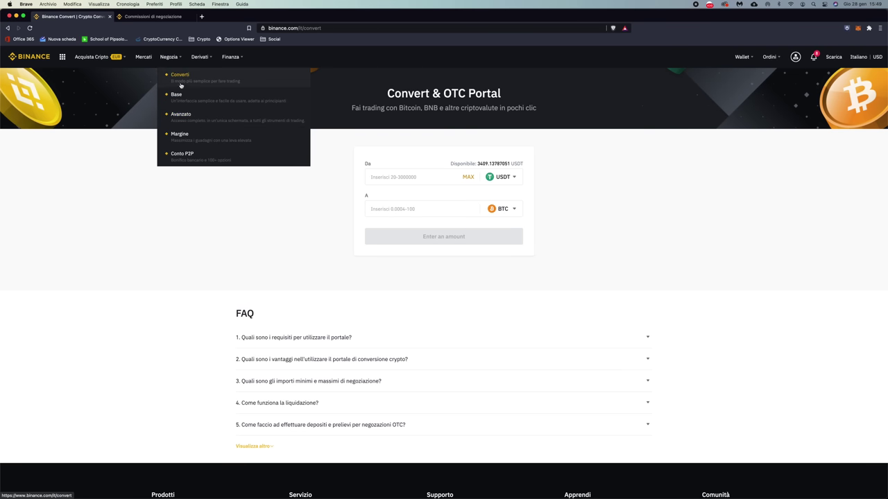
click(435, 212)
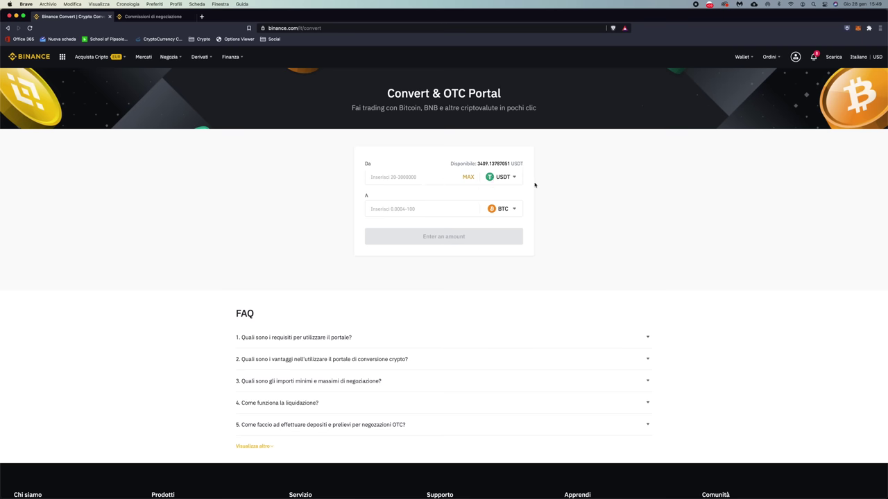
click(509, 178)
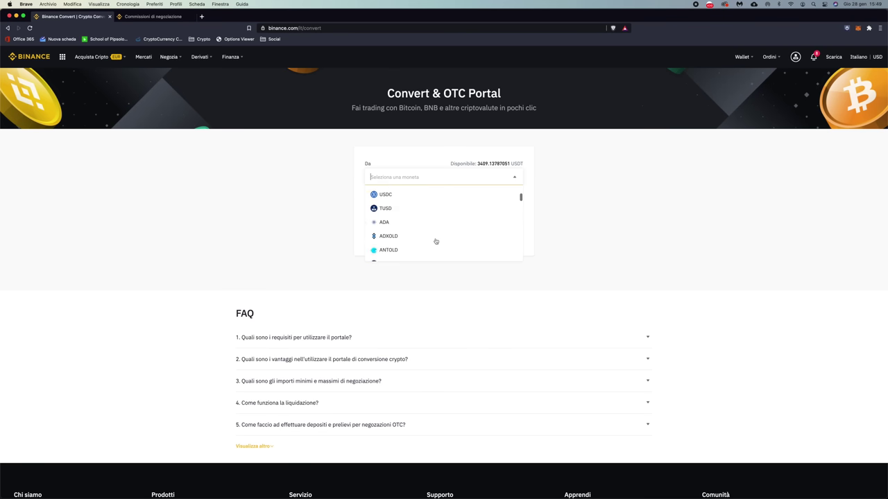
scroll(436, 240, down, 3)
text(eur)
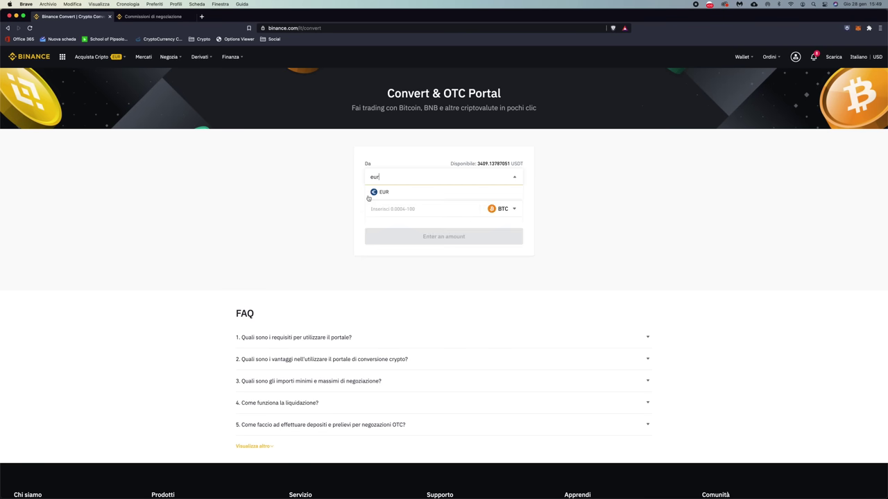
click(372, 193)
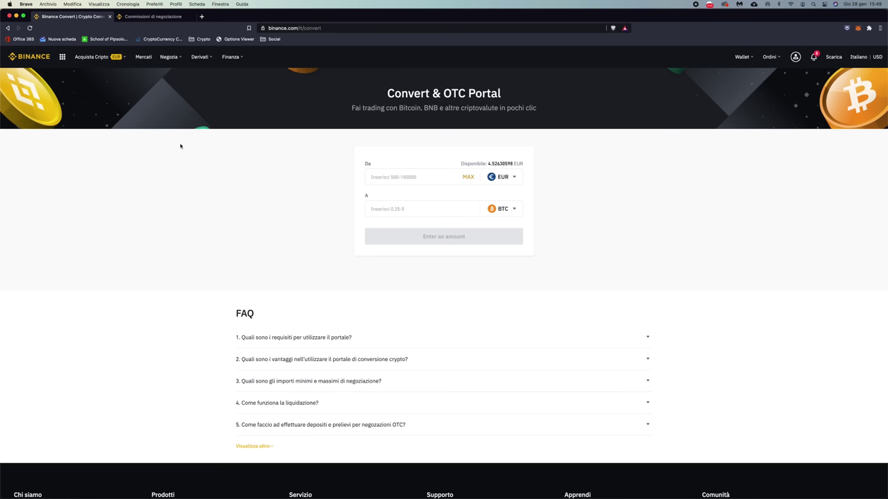
Switch to the trading commissions page and examine the spot trading fee levels
click(173, 16)
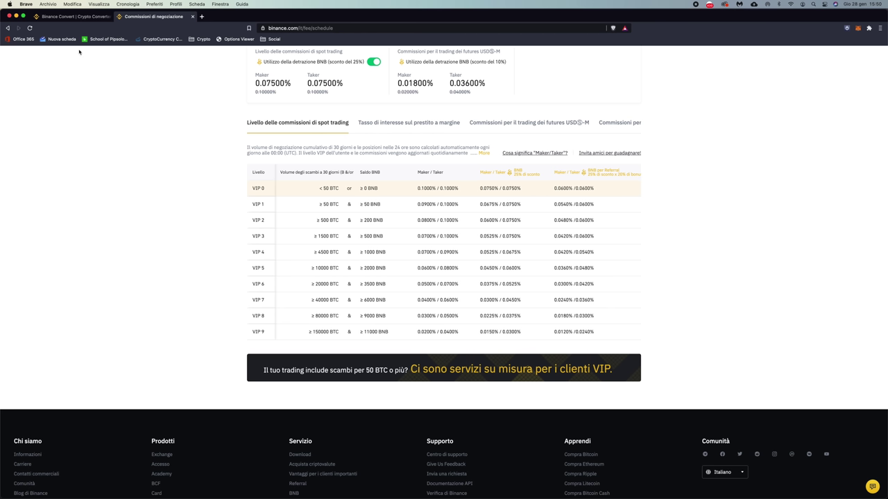
Return to the Convert & OTC Portal page and switch to the Base trading interface for BTC/USDT
click(75, 17)
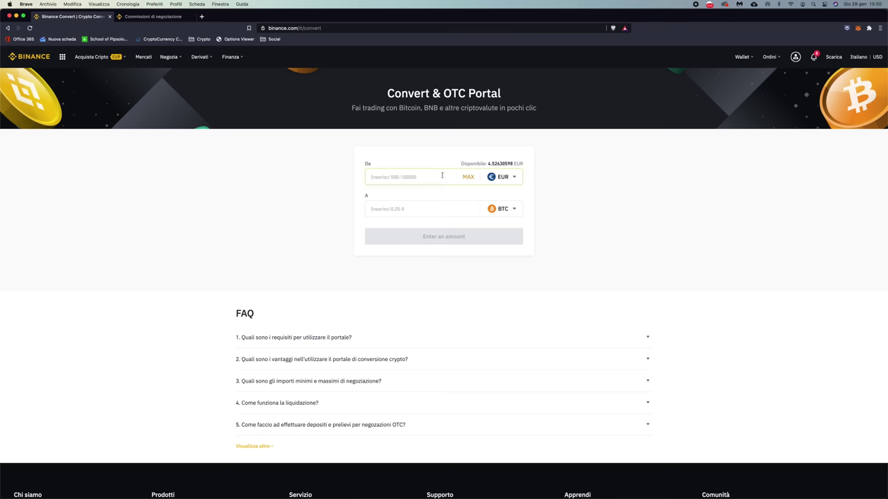
mouse_move(170, 58)
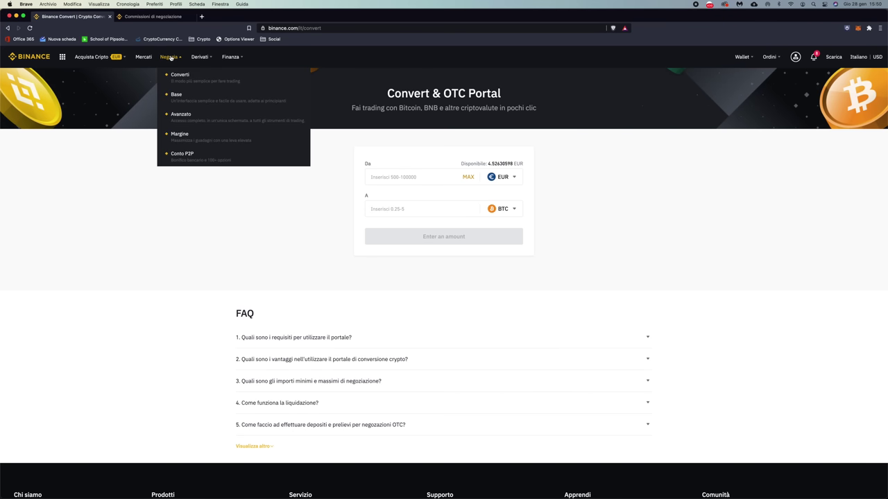
click(208, 102)
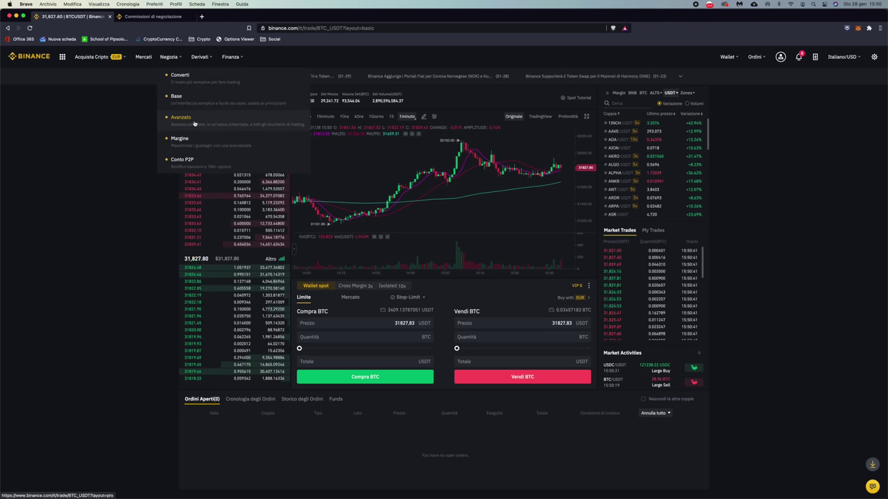
click(195, 123)
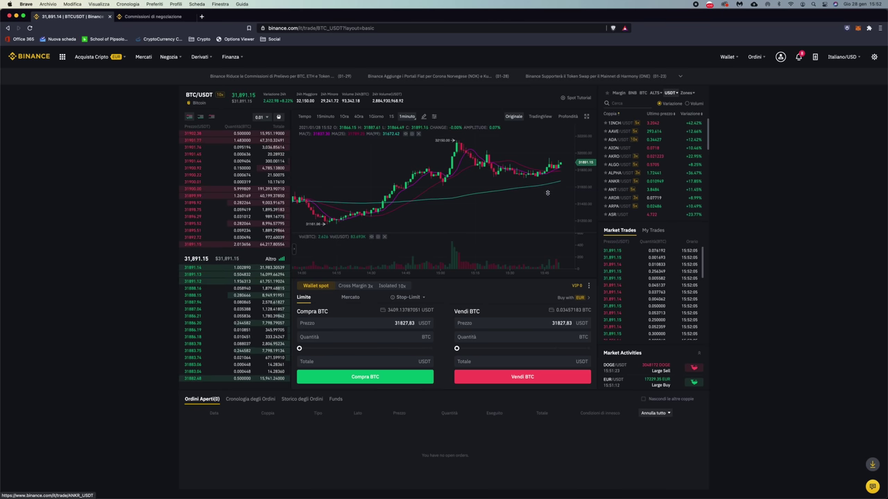
Search the trading pair list for "btceur", "btcusdt" and "btcusdc" in turn
click(627, 101)
text(btc)
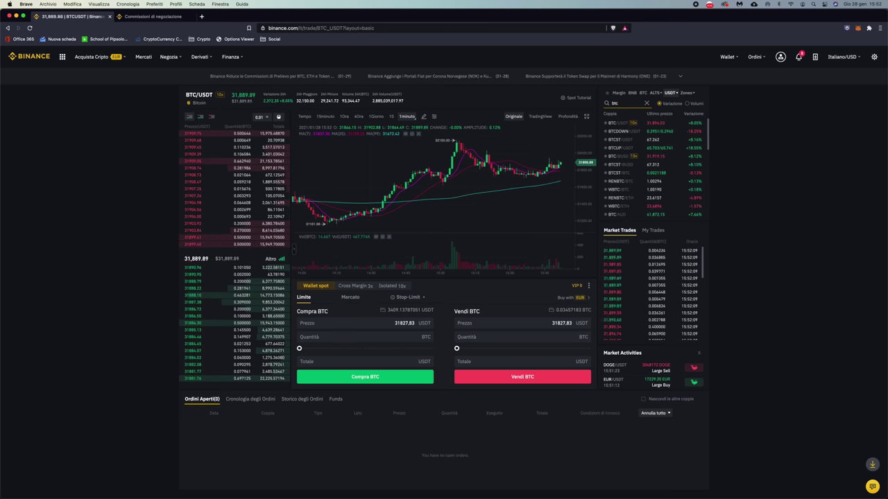
text(eur)
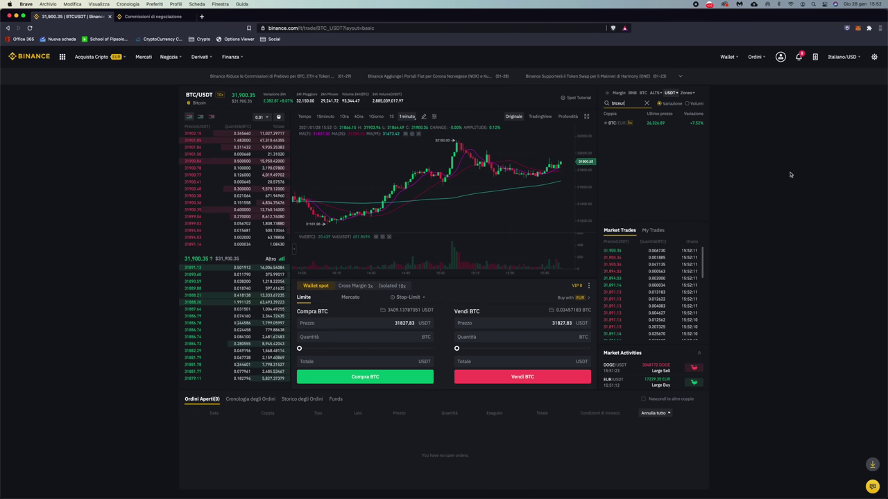
key(BackSpace)
key(BackSpace)
key(BackSpace)
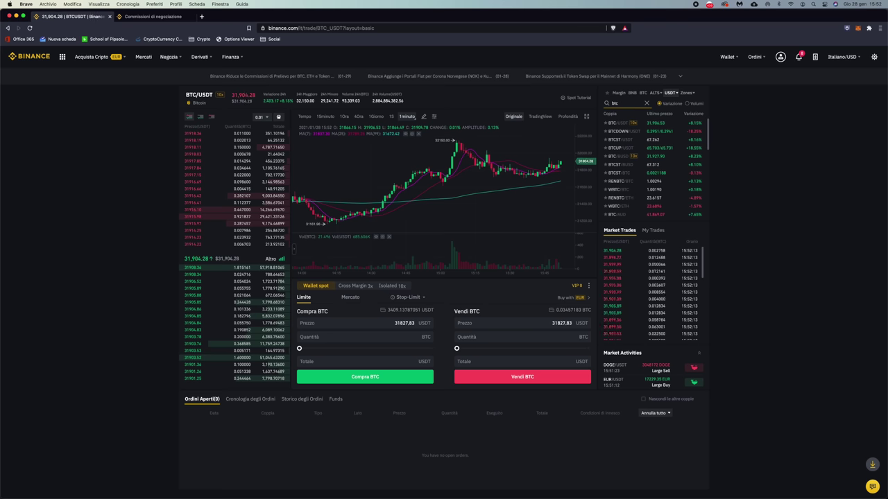
text(usdt)
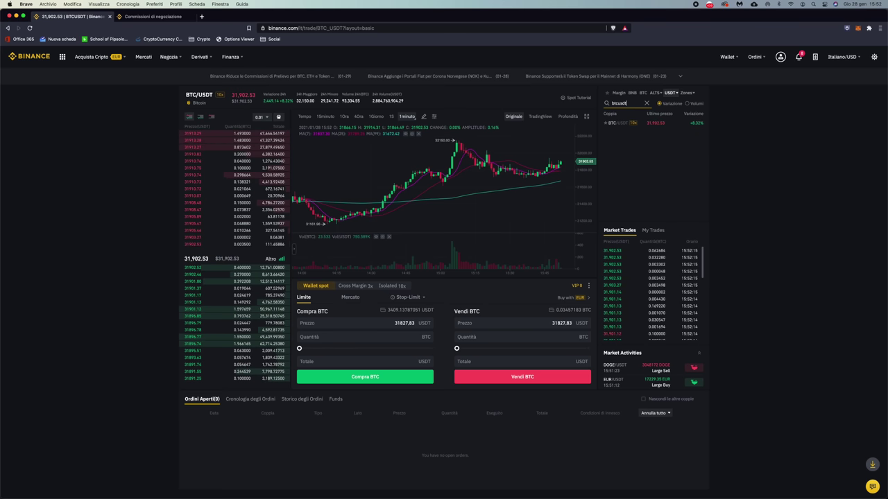
key(BackSpace)
text(c)
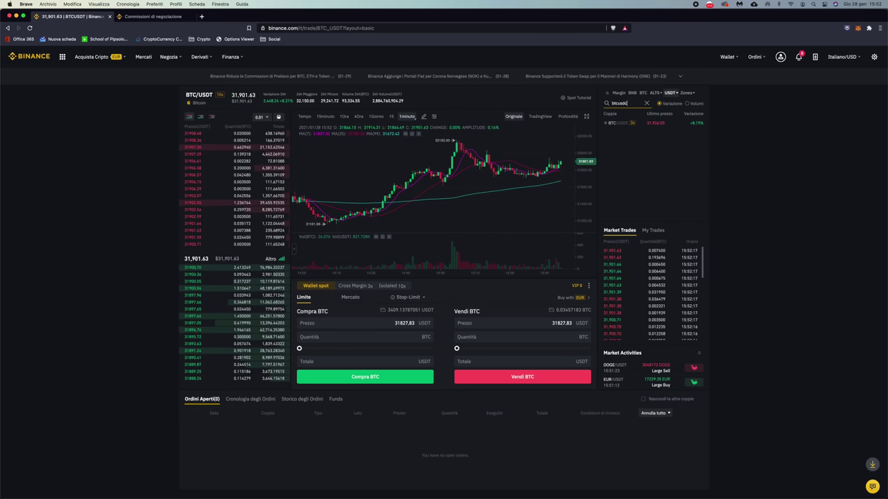
Clear the pair search and look through the list of cryptocurrencies traded against USDT
key(BackSpace)
key(BackSpace)
key(BackSpace)
key(BackSpace)
key(BackSpace)
key(BackSpace)
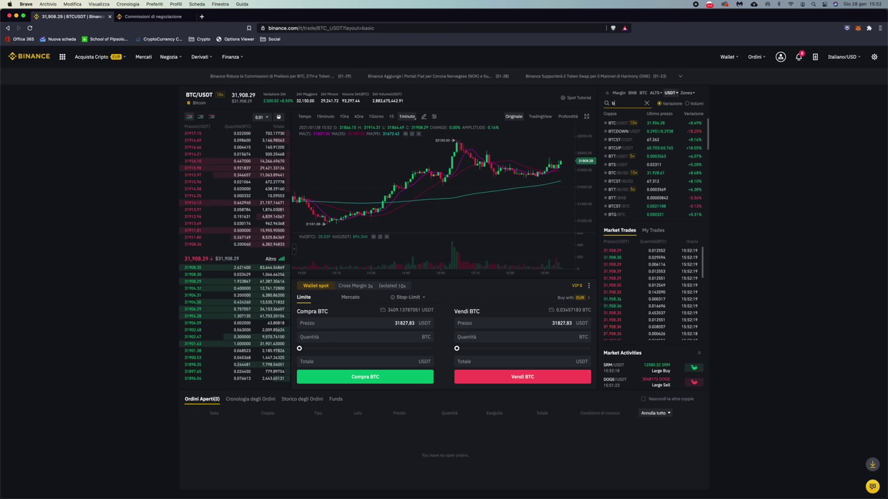
key(BackSpace)
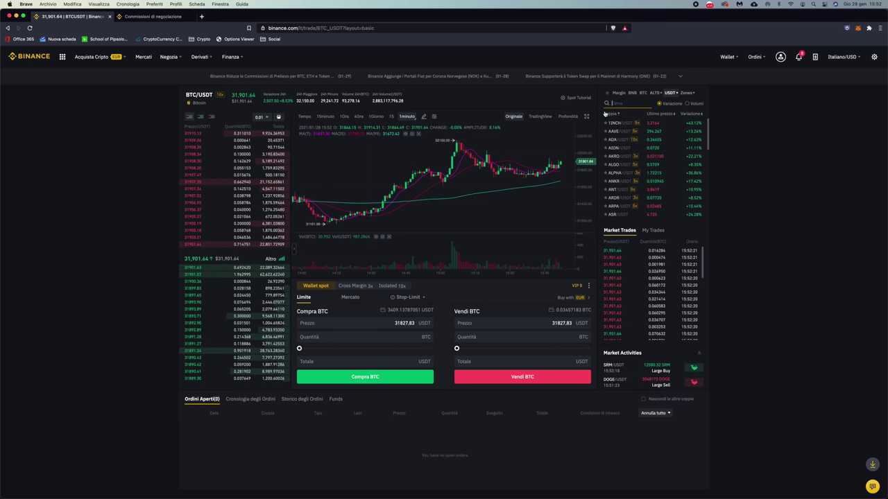
scroll(666, 203, down, 1)
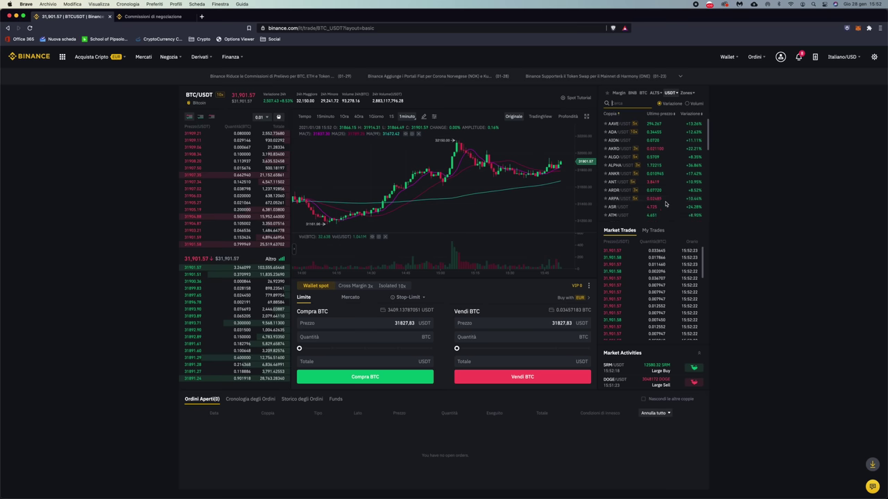
scroll(665, 204, up, 1)
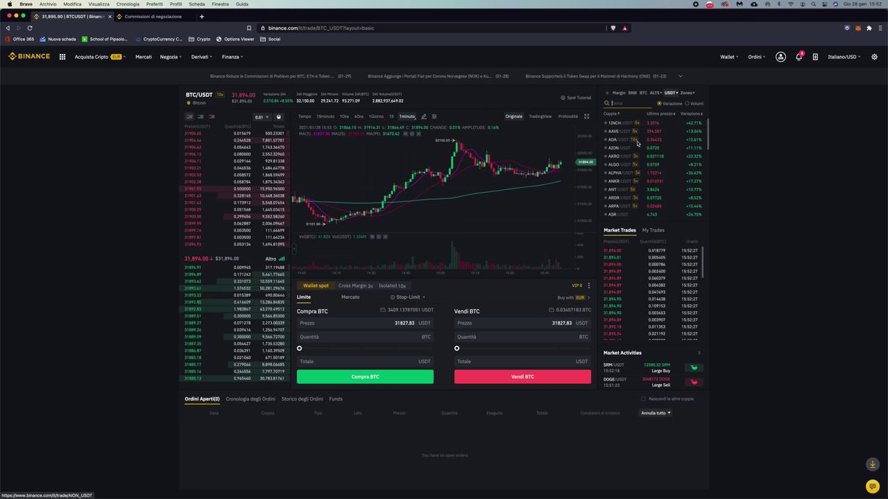
scroll(670, 191, down, 5)
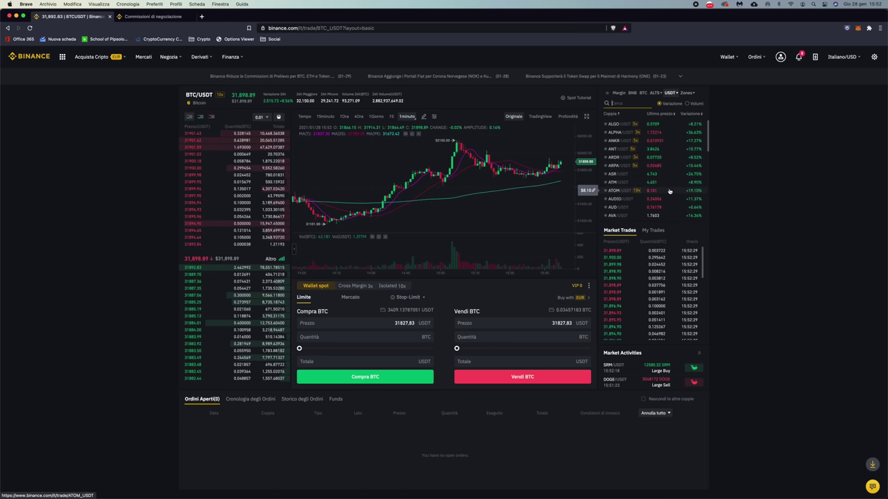
scroll(669, 191, up, 5)
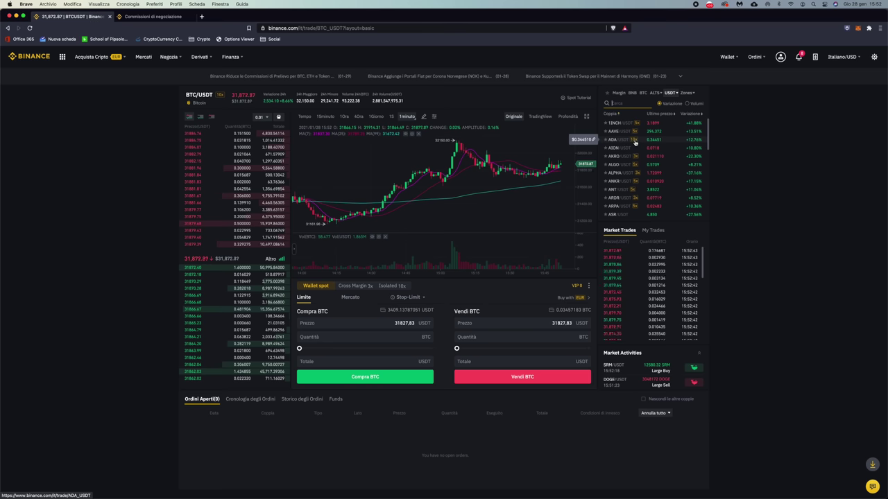
scroll(635, 173, down, 1)
scroll(635, 184, up, 1)
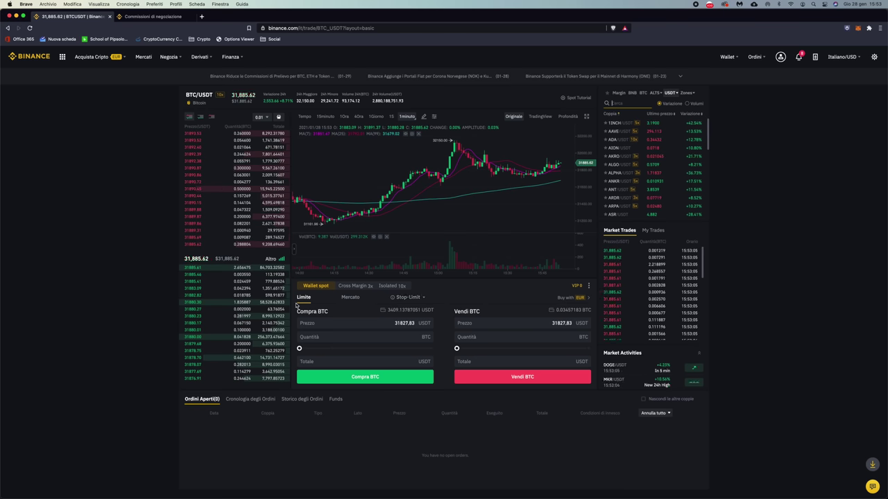
Switch the BTC/USDT order form to a market order and examine its buy total and sell quantity fields
mouse_move(422, 300)
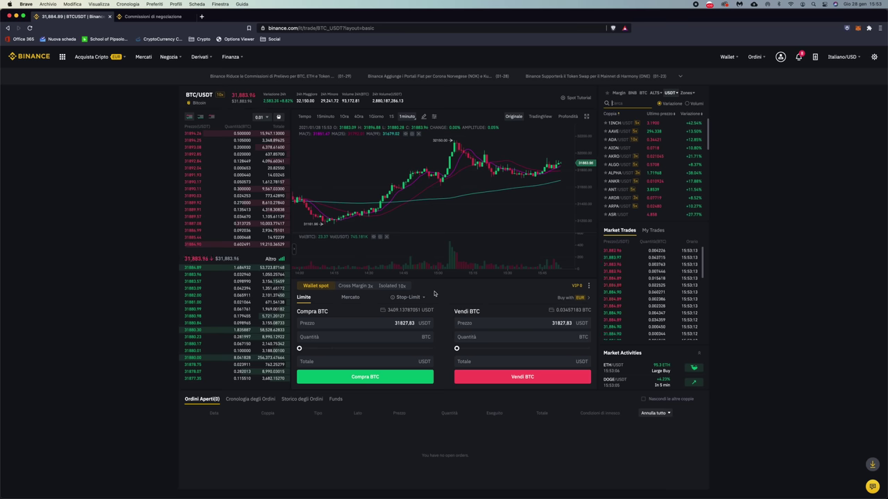
click(350, 298)
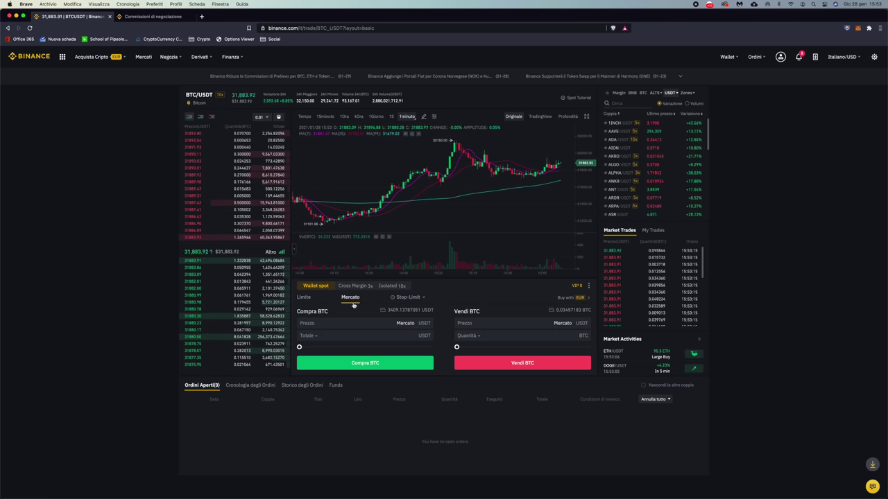
click(360, 333)
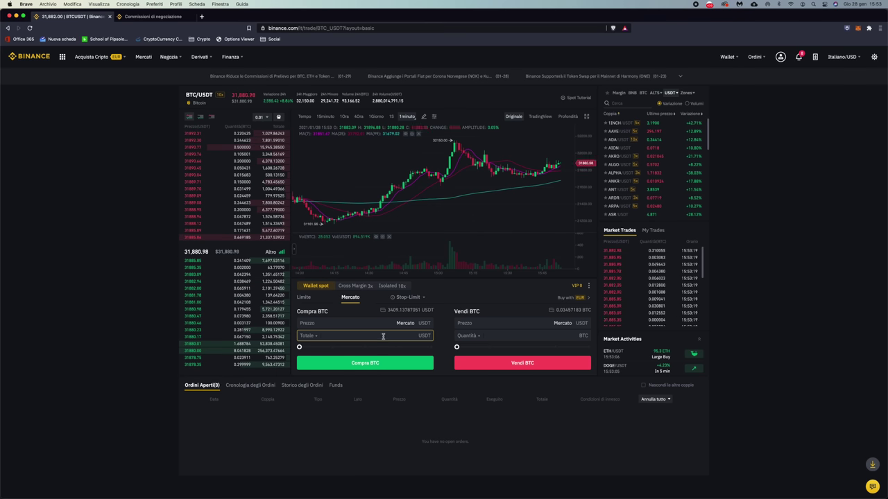
click(527, 339)
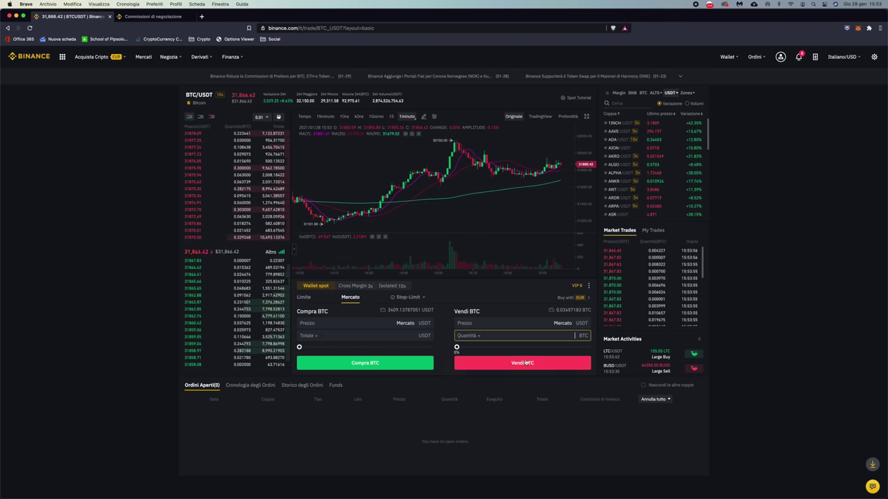
mouse_move(185, 262)
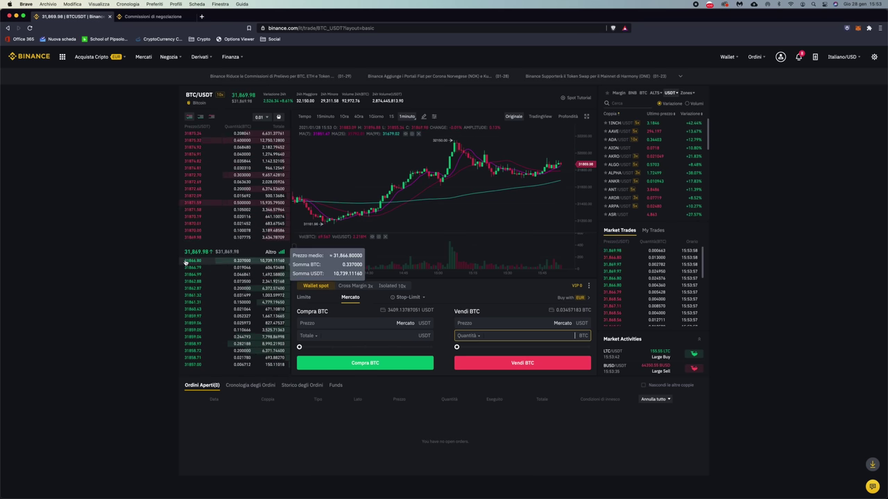